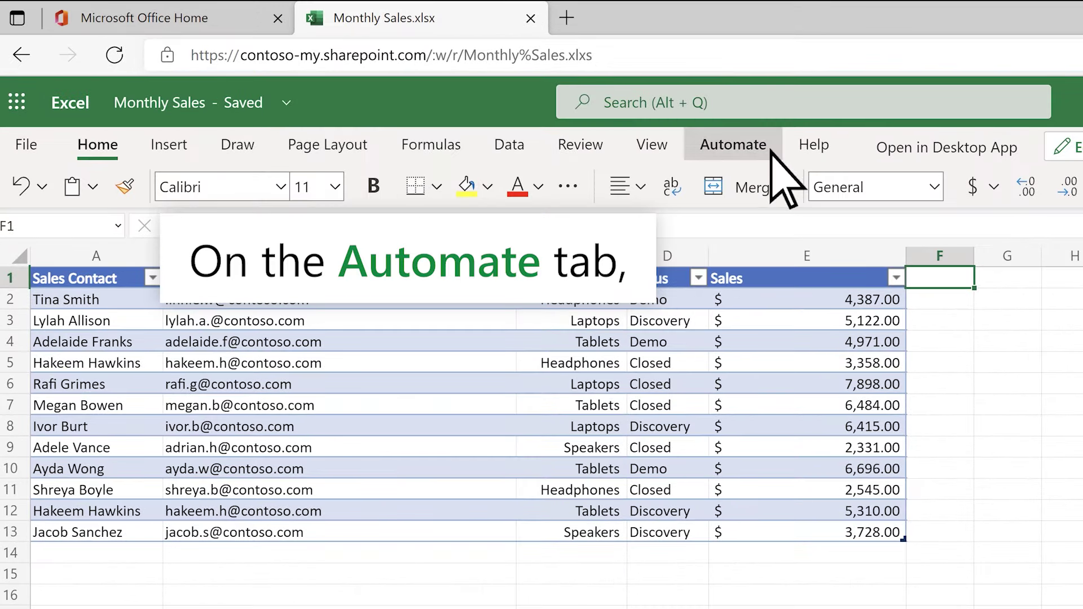
Start recording actions and give Sales column E a green-yellow-red colour scale.
click(734, 145)
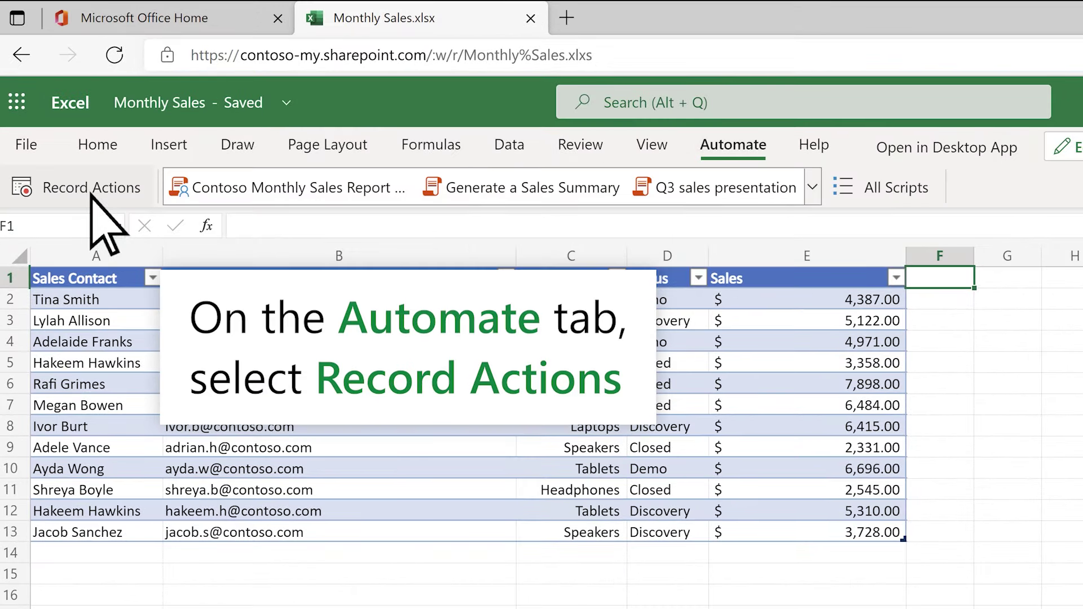
click(92, 187)
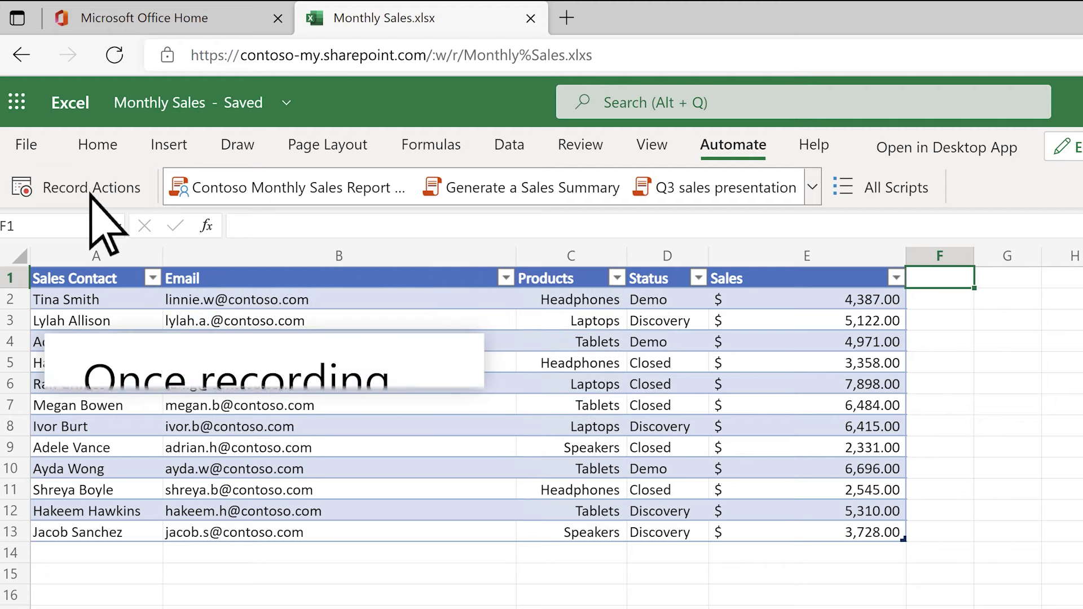
click(830, 255)
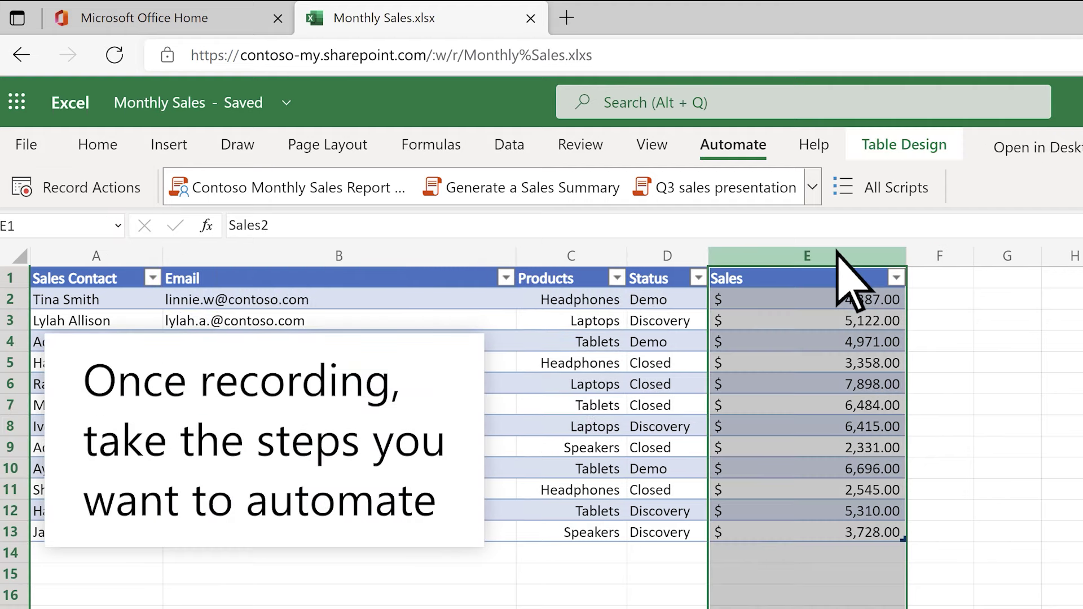
click(97, 145)
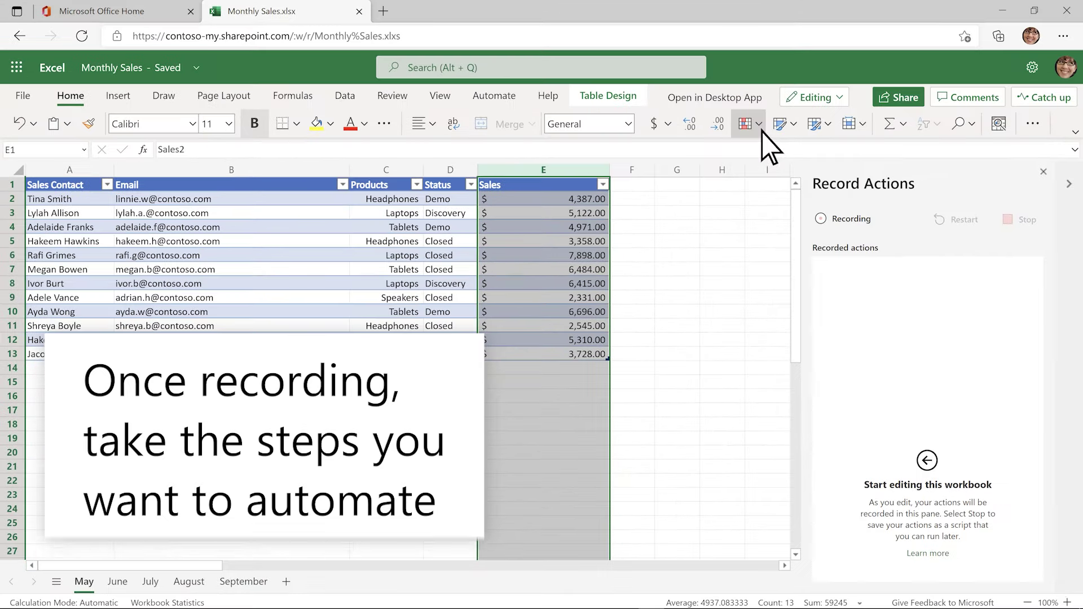
click(756, 126)
mouse_move(787, 248)
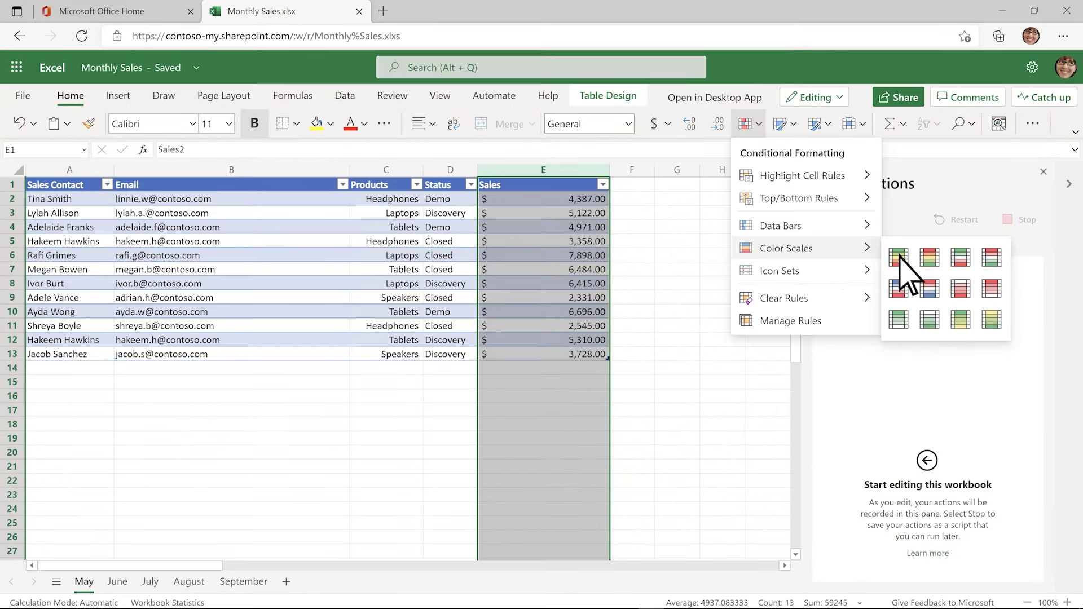
click(900, 257)
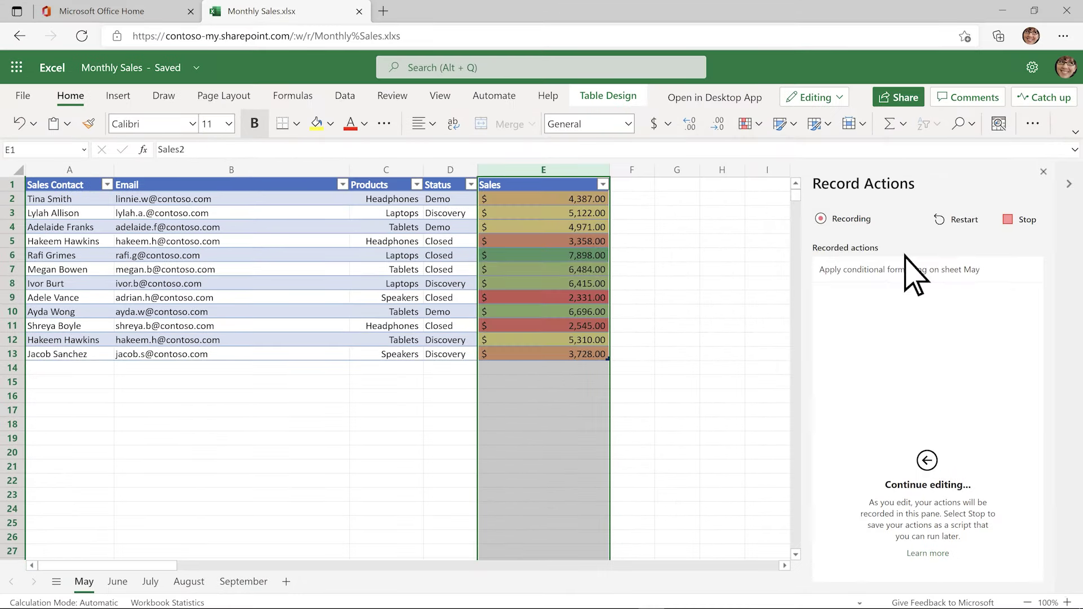
Hide columns B–D (Email, Products, Status) and place a Sales column chart beside the data.
click(450, 169)
shift+click(231, 170)
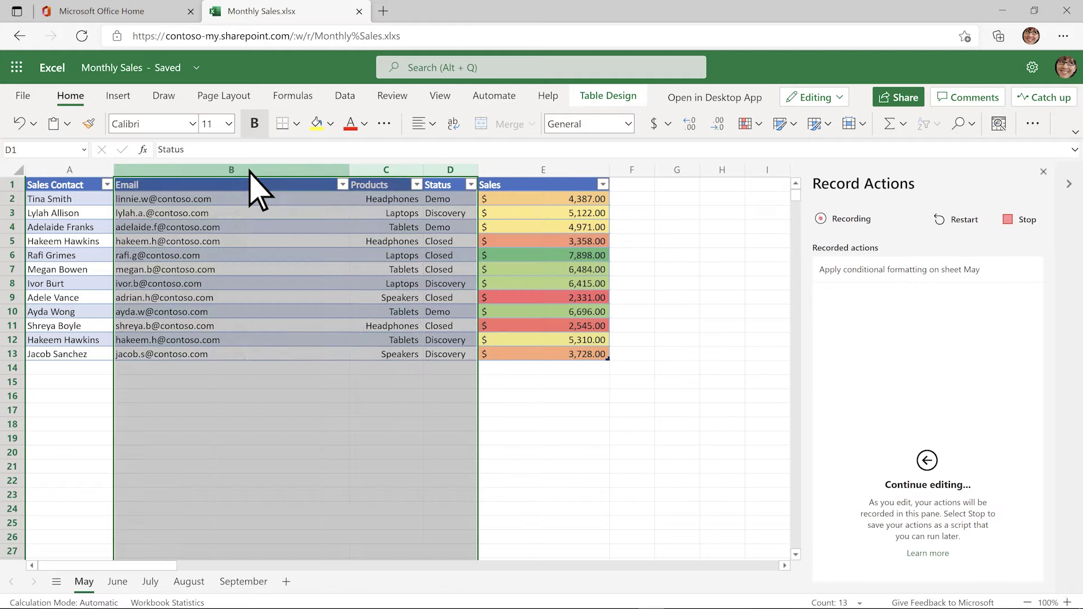
key(ctrl+0)
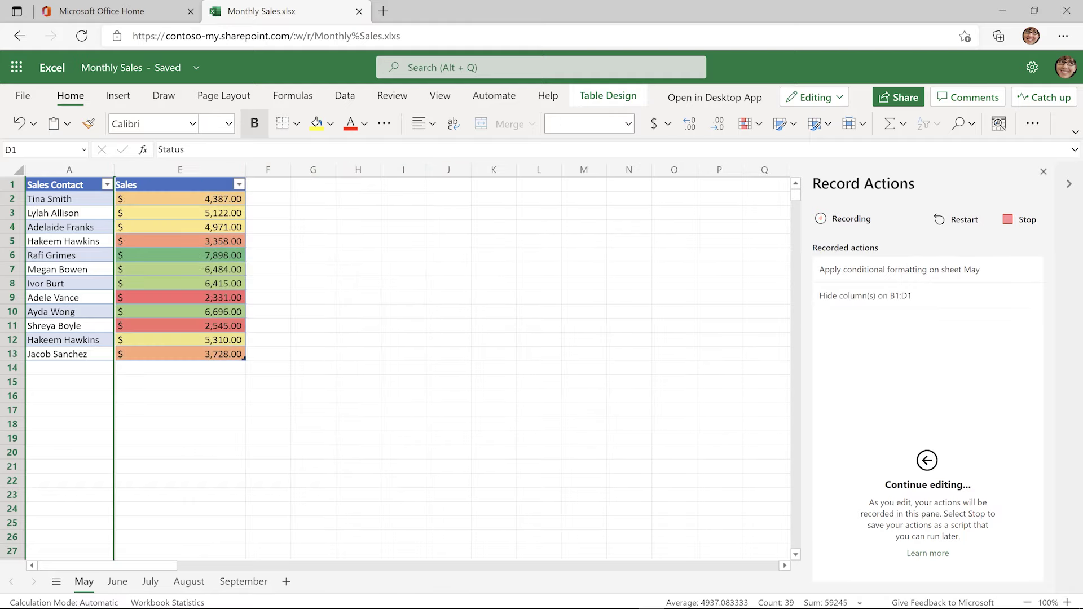
key(alt+F1)
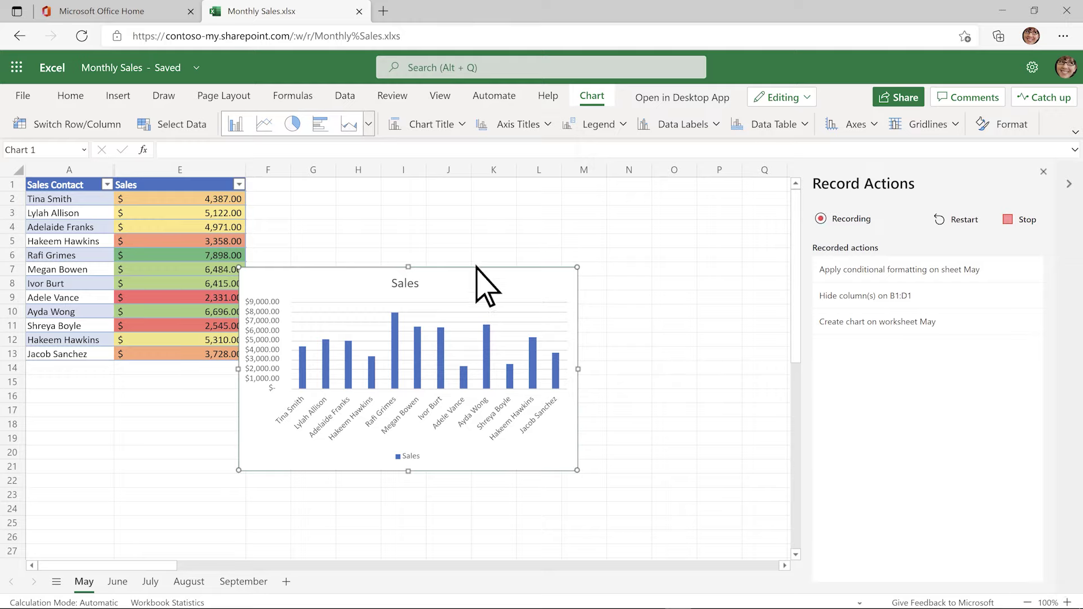
drag(457, 301, 423, 249)
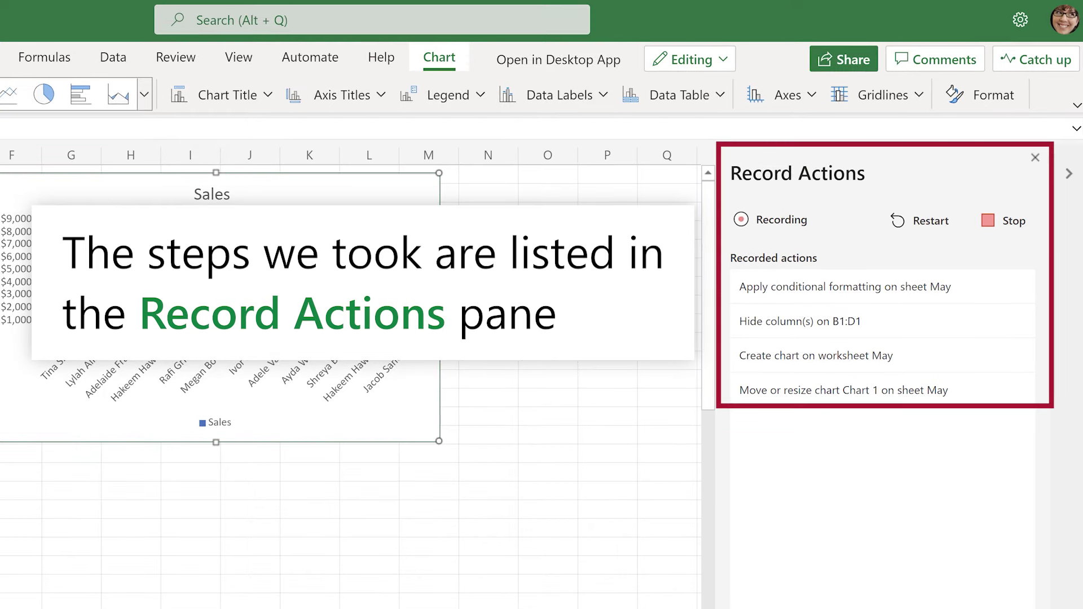
Stop recording and rename Script 1 to 'Contoso Sales Report Script'.
click(1007, 221)
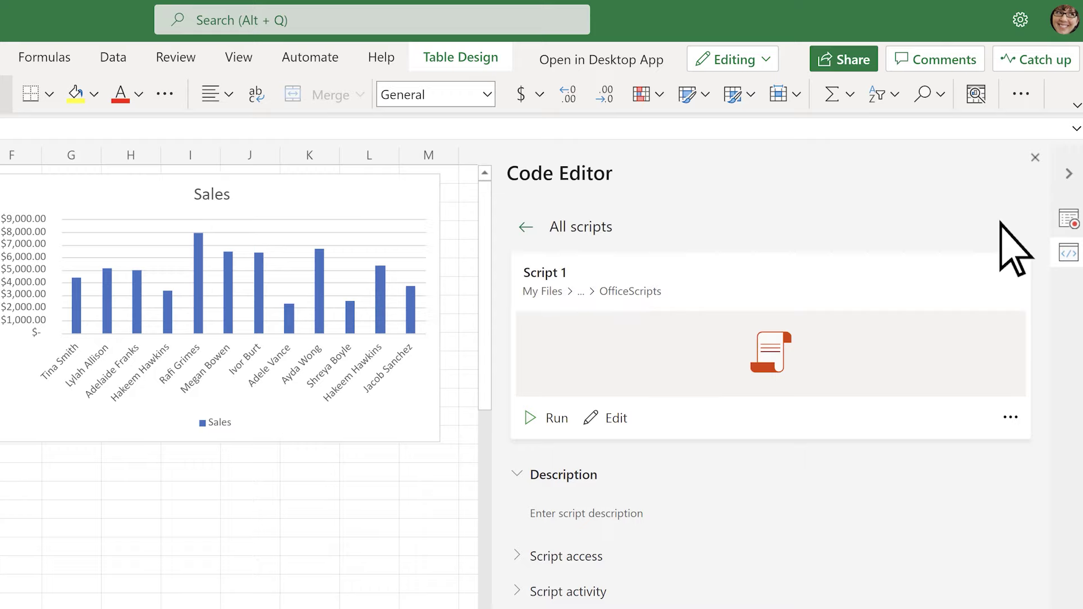
click(779, 272)
text(C)
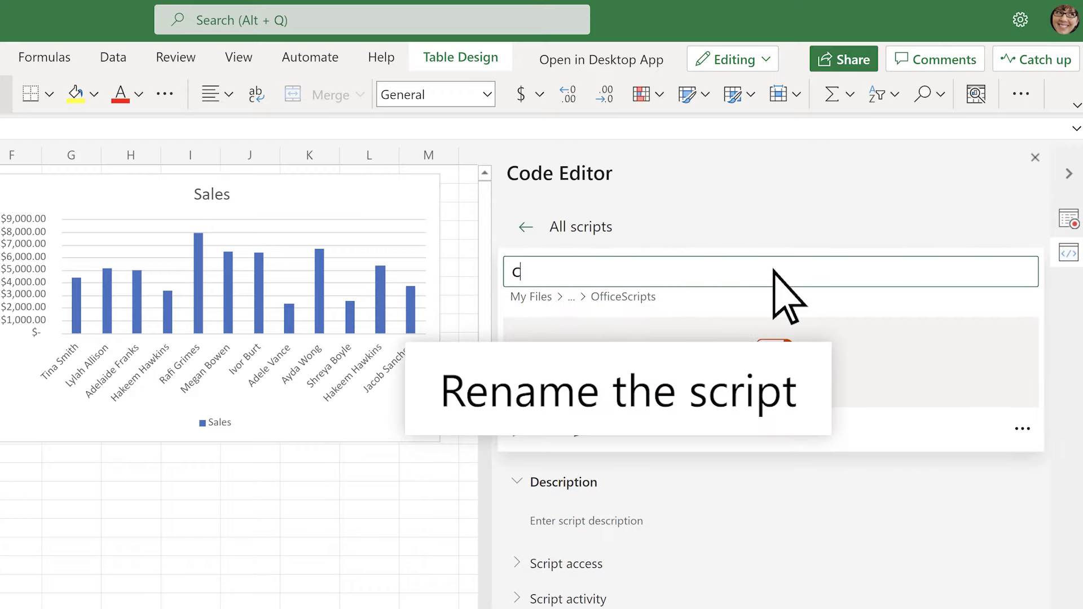
text(ort Script)
key(Return)
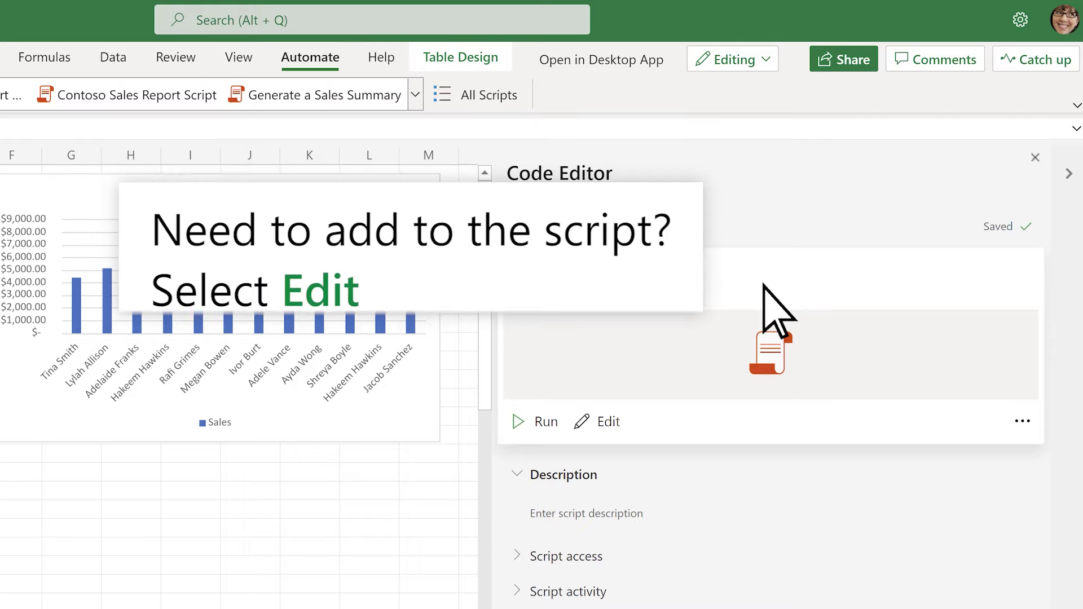
Add code setting the chart title to the worksheet name plus 'Sales', and save the script.
click(603, 422)
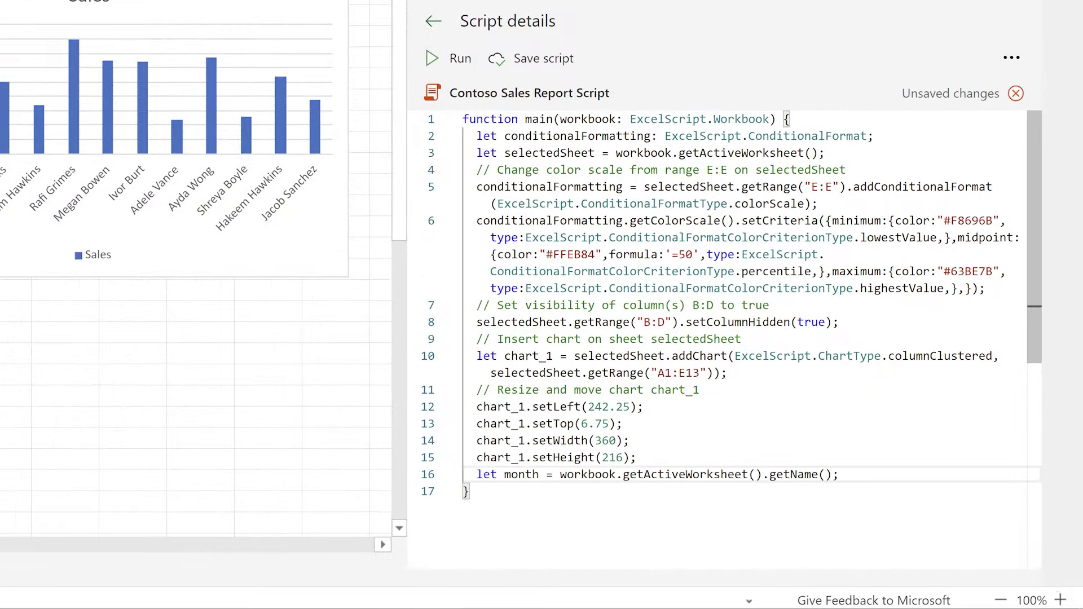
key(Tab)
key(Return)
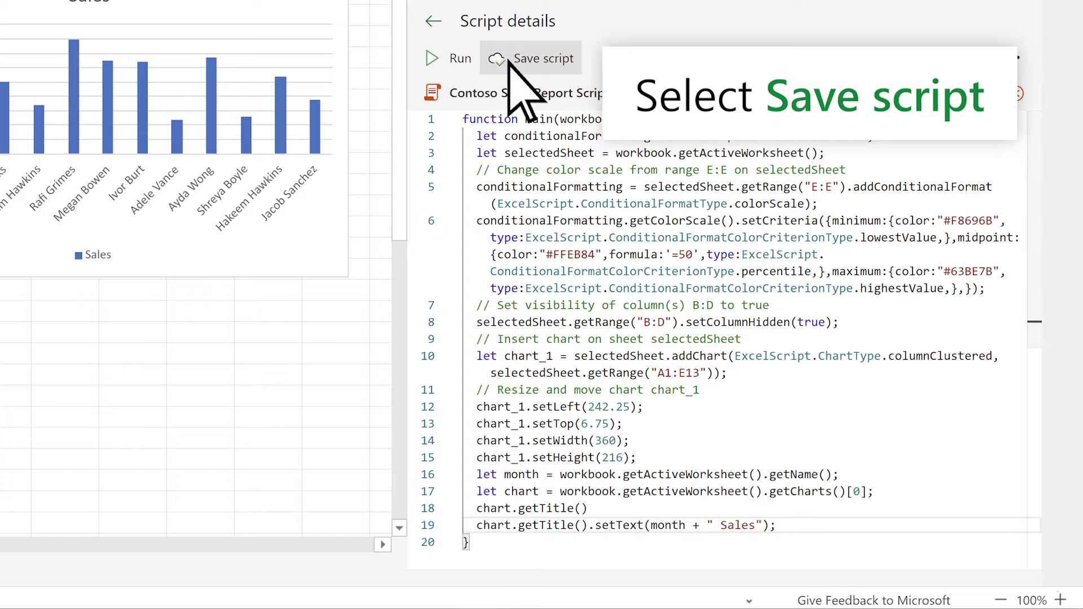
click(518, 84)
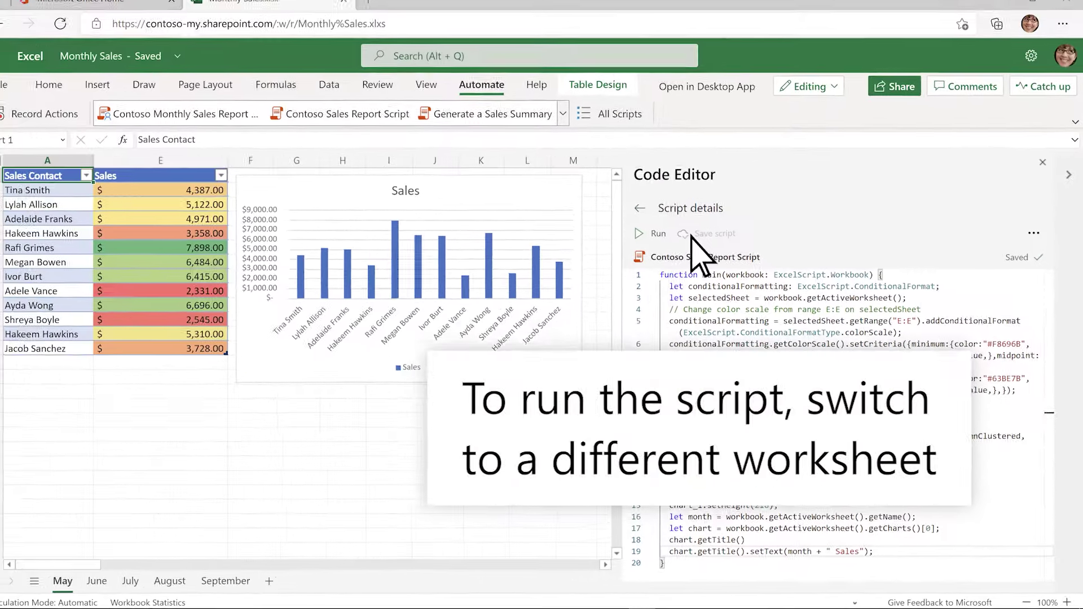
Run the script on the June sheet, then show the script's more-options menu under All scripts.
key(ctrl+Page_Down)
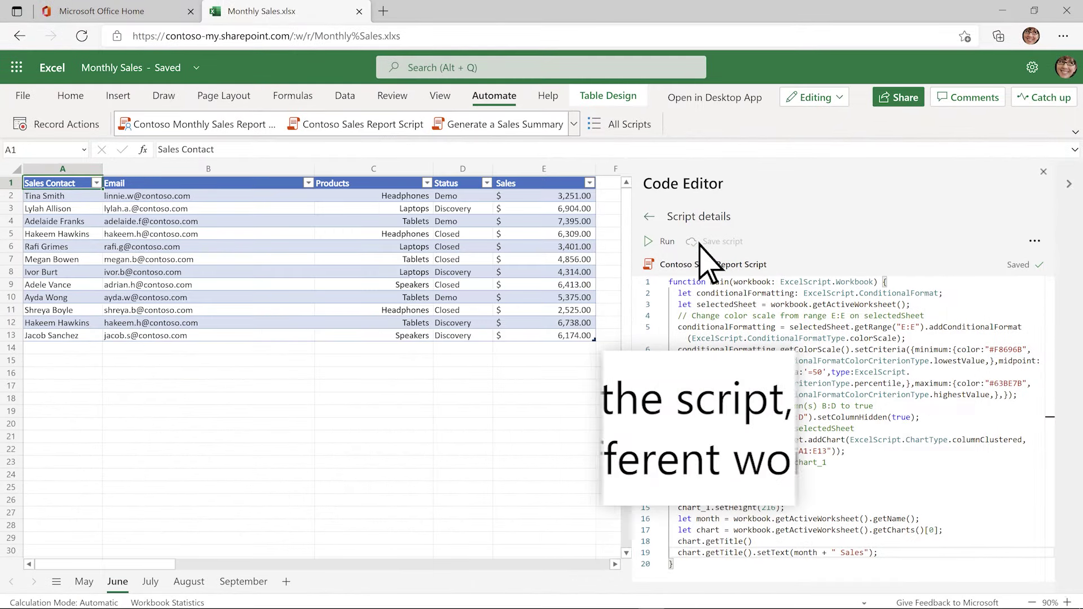
click(659, 243)
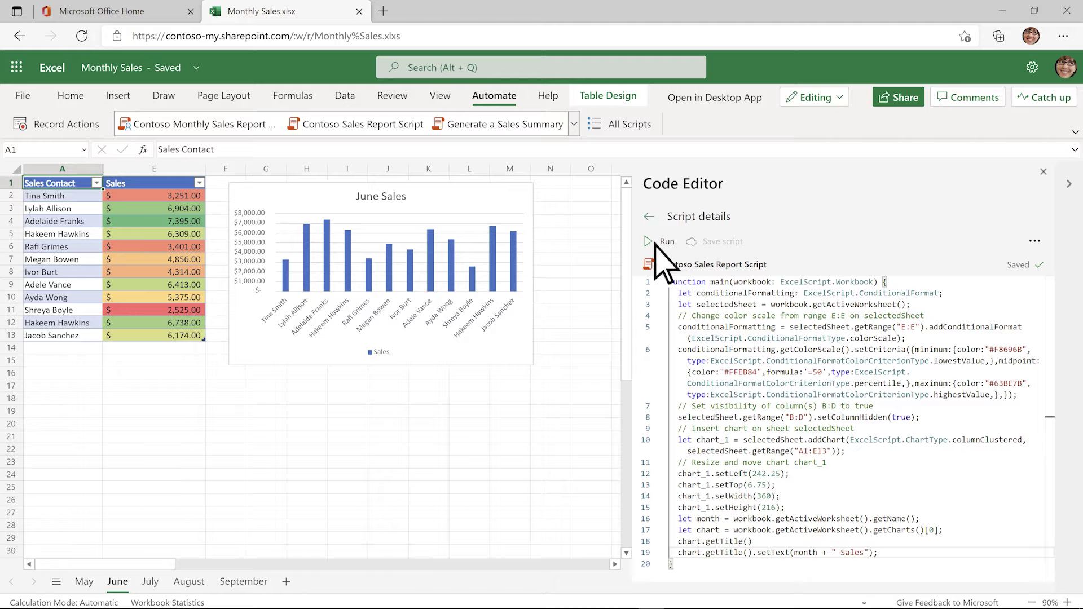
click(651, 216)
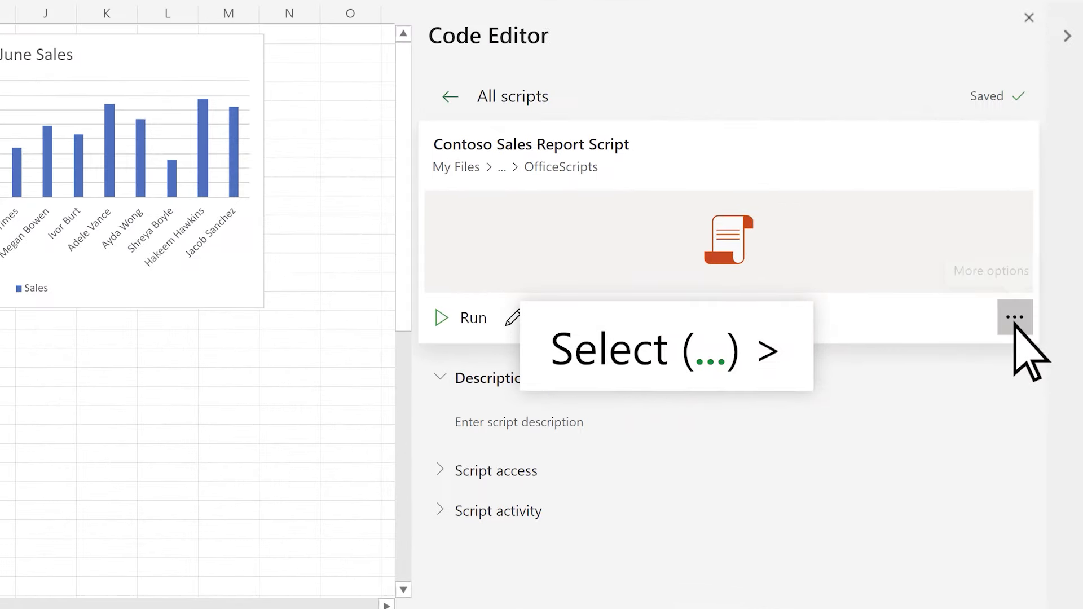
click(1025, 368)
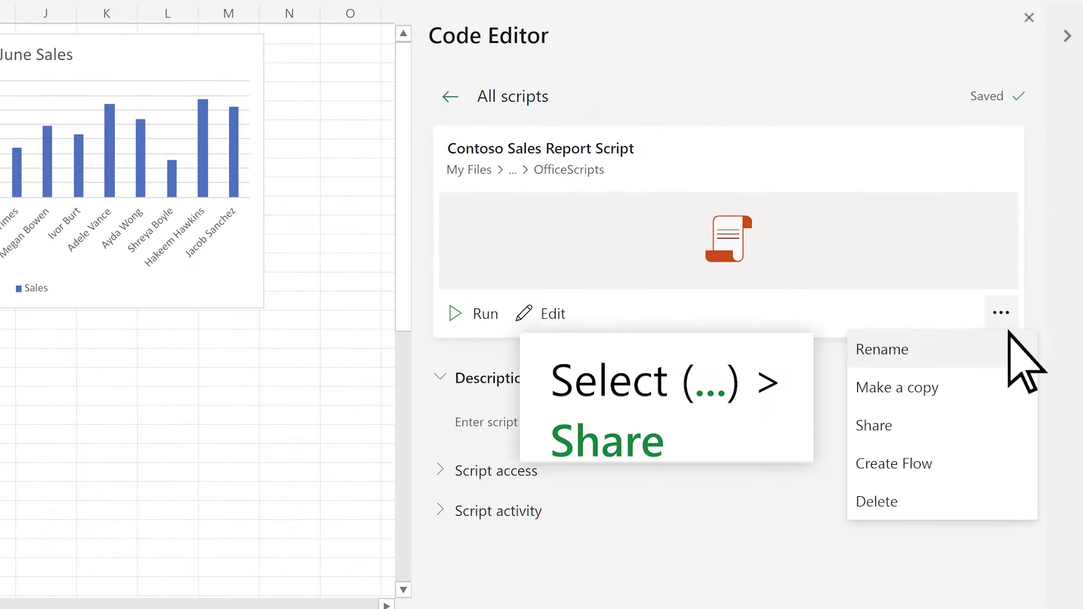